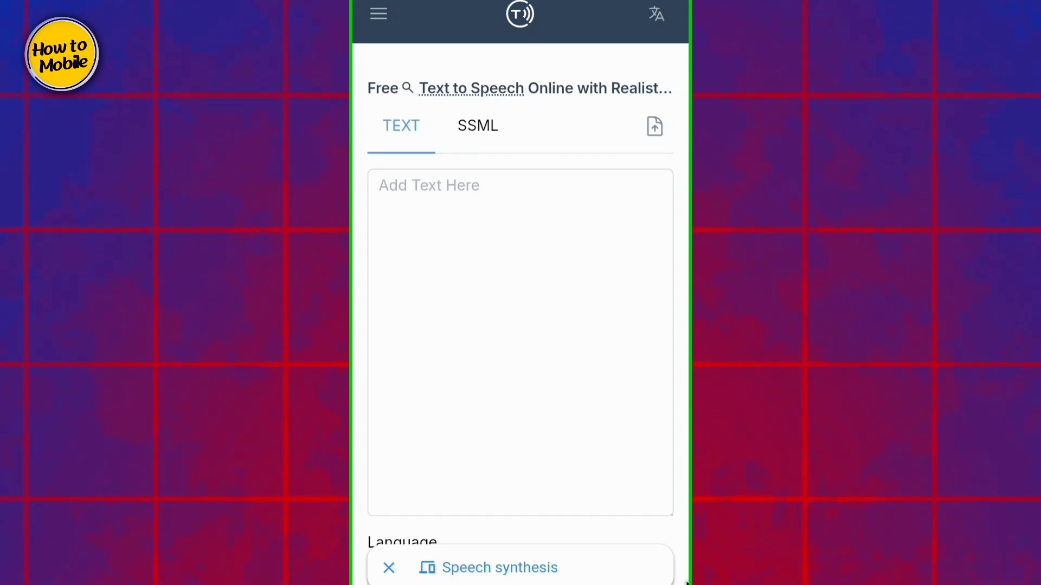
Paste the copied promo paragraph ending 'try it now and hear the difference!' into the Add Text Here box.
scroll(520, 293, down, 1)
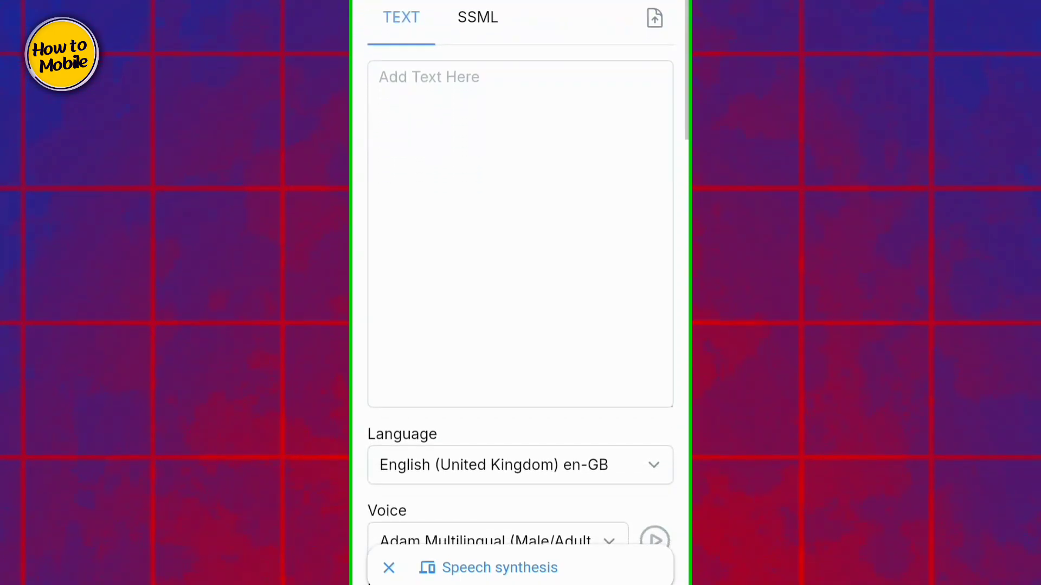
scroll(521, 293, down, 4)
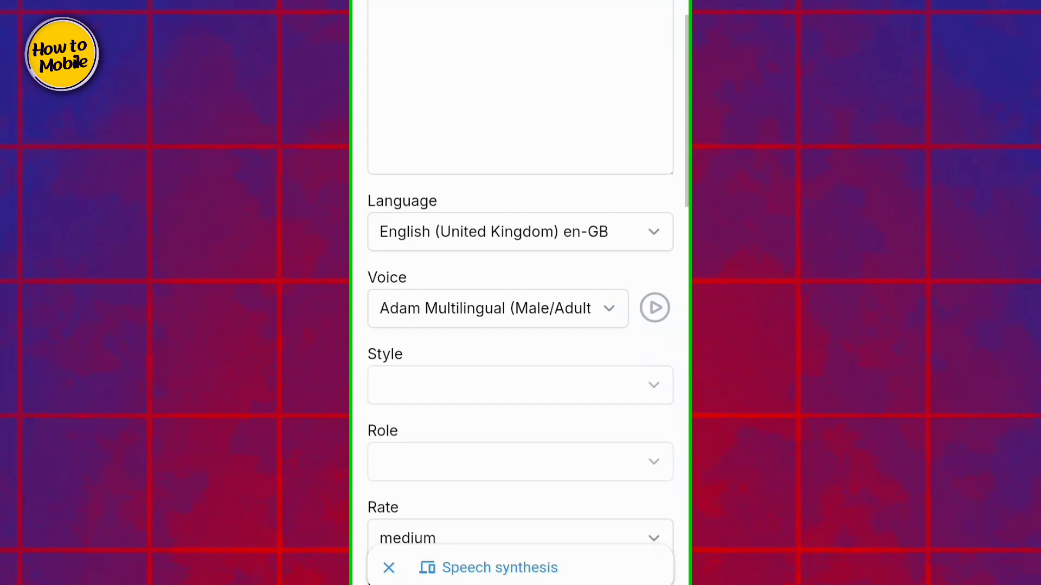
scroll(520, 293, up, 6)
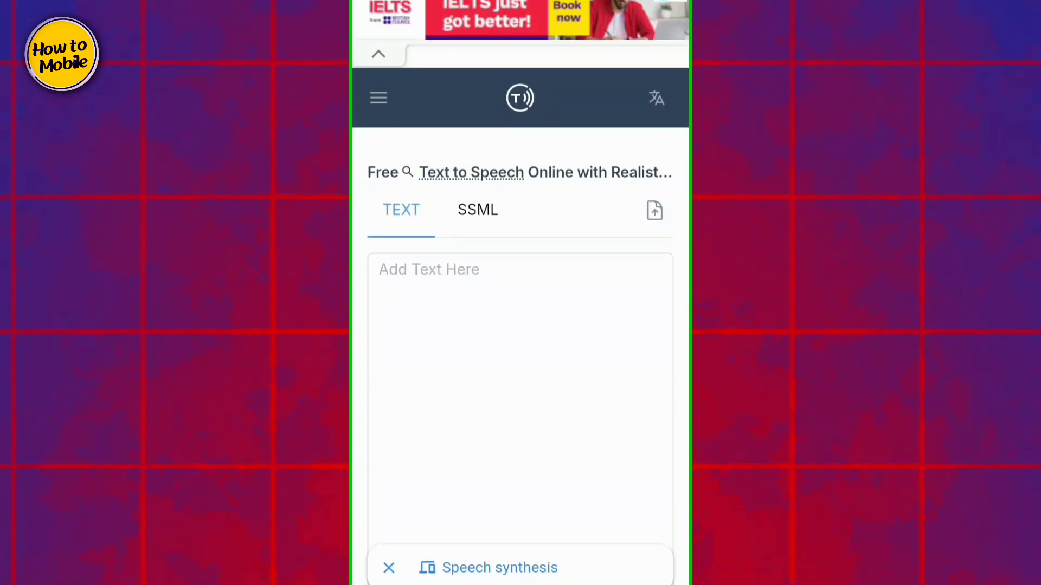
scroll(417, 234, down, 2)
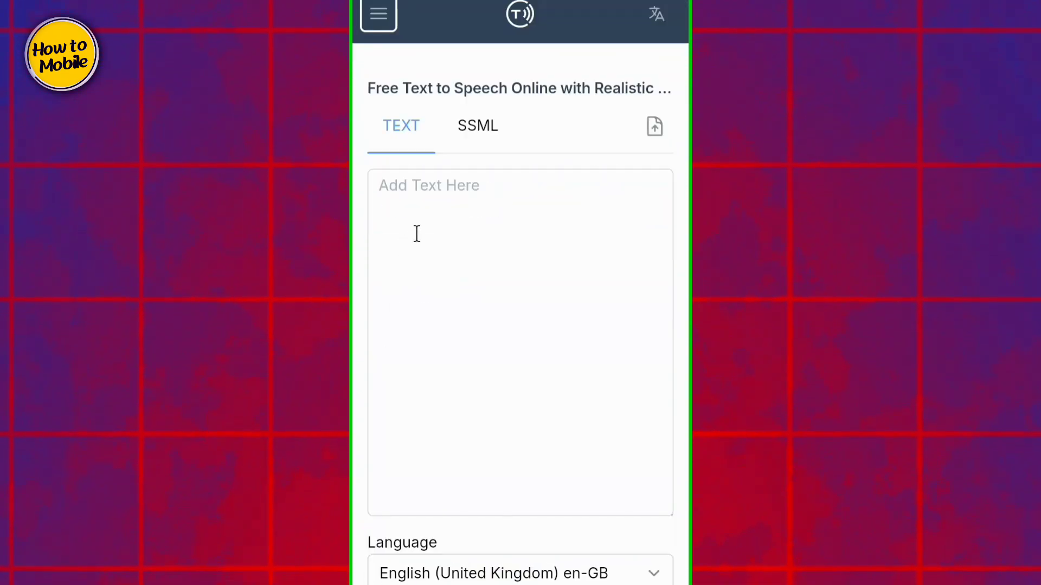
right_click(441, 196)
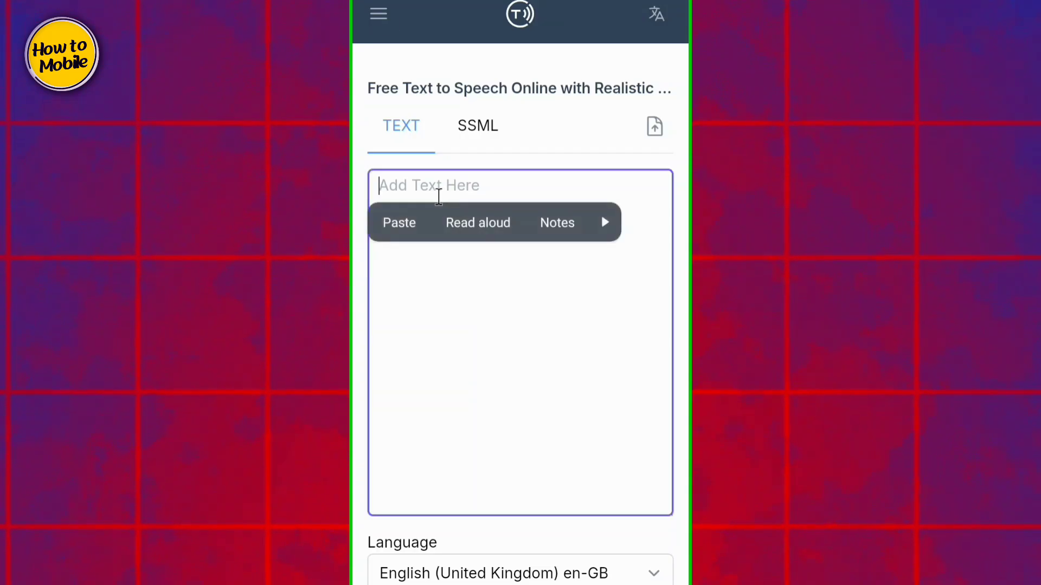
click(399, 230)
scroll(400, 227, down, 7)
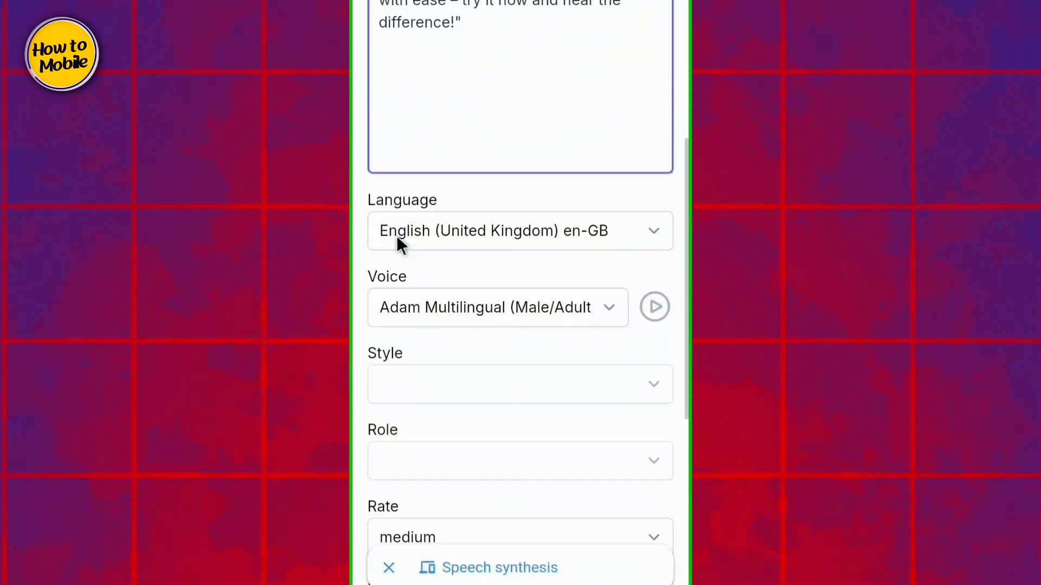
Keep English (United Kingdom) as the language and sample the Adam Multilingual voice.
click(483, 154)
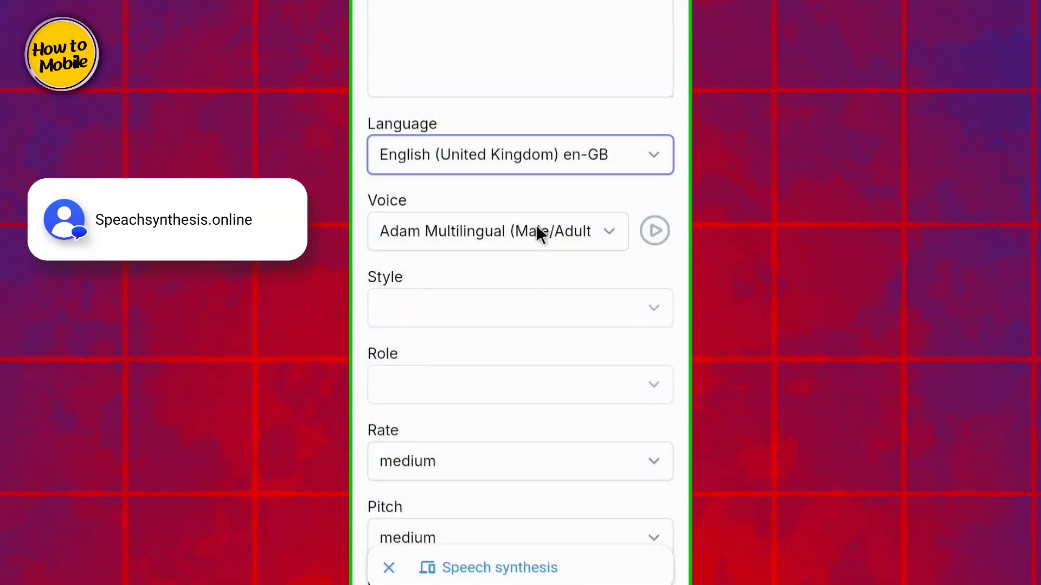
click(536, 225)
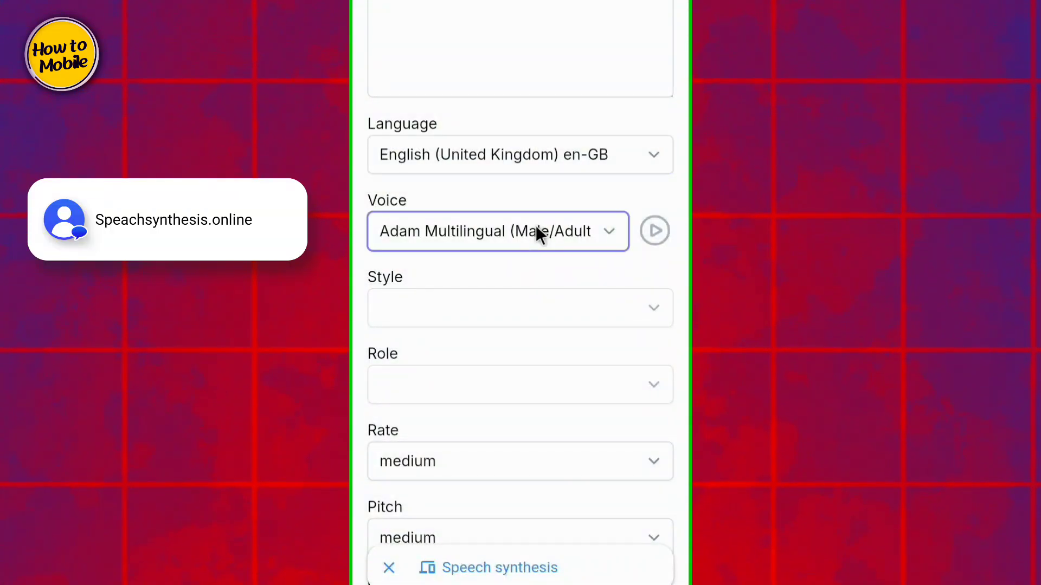
scroll(531, 228, down, 10)
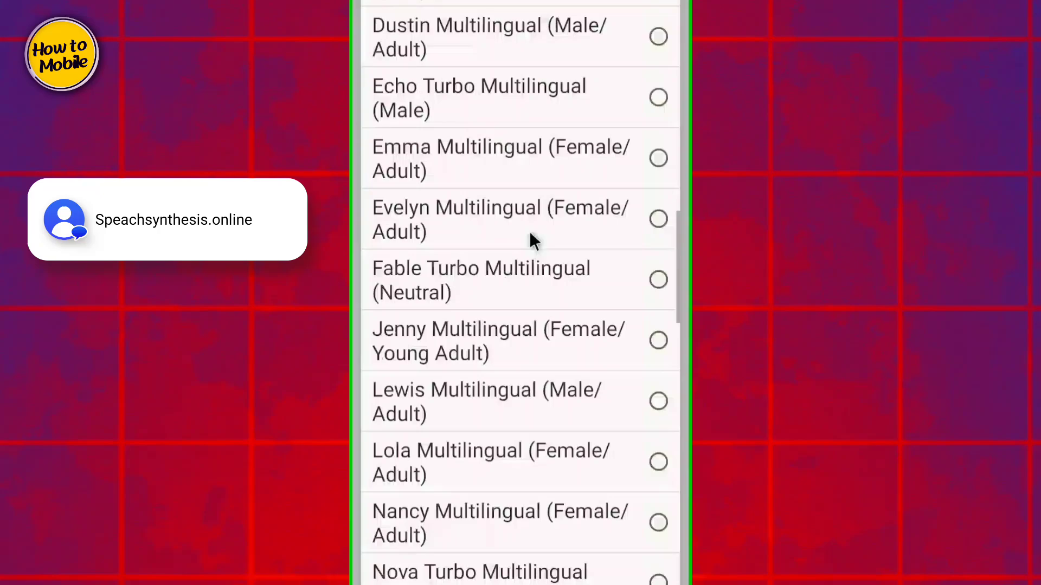
scroll(531, 234, up, 3)
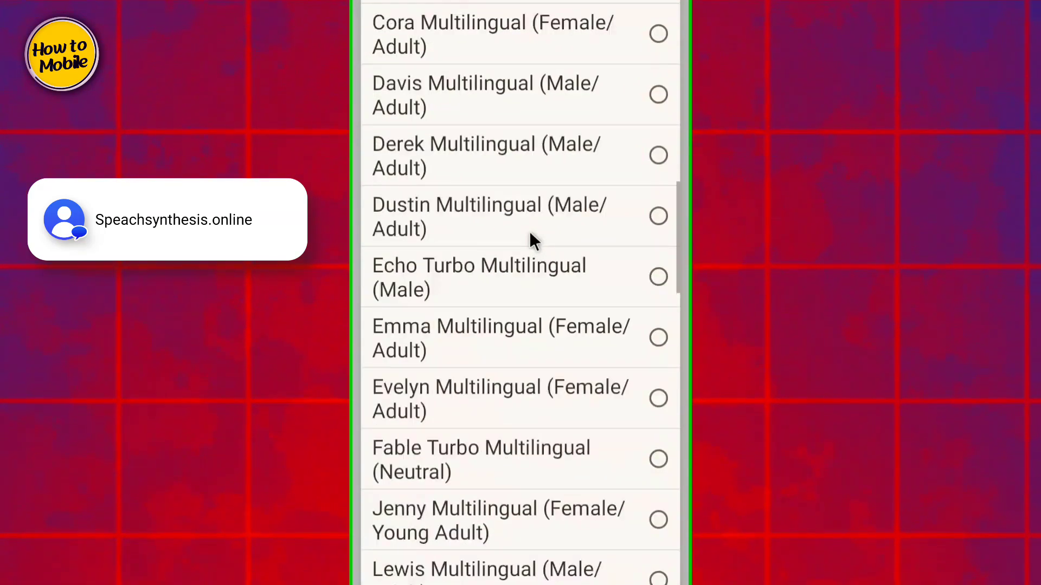
scroll(531, 239, up, 4)
scroll(530, 234, up, 13)
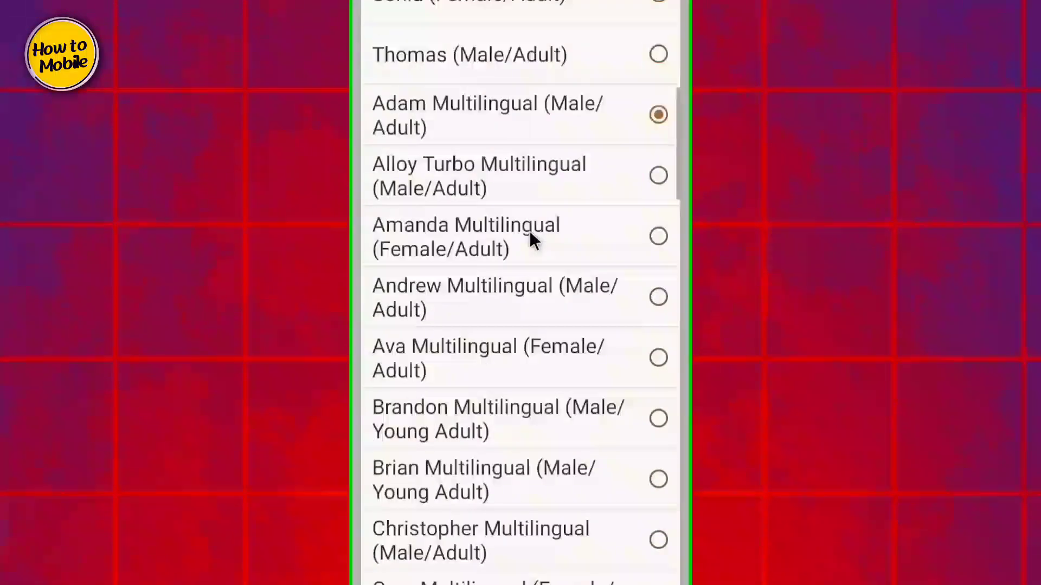
scroll(530, 234, down, 3)
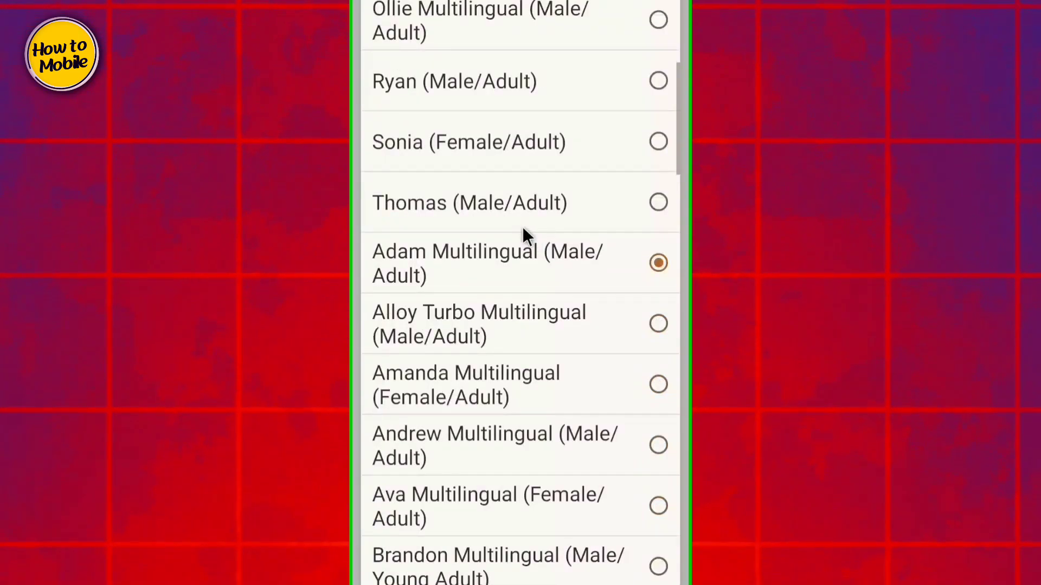
click(509, 244)
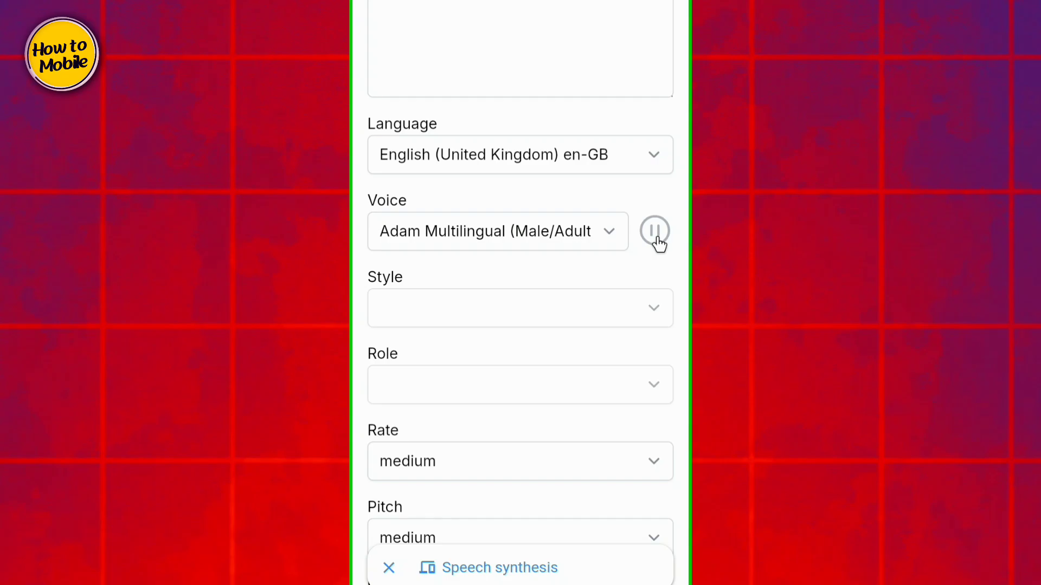
Try the Nancy Multilingual voice, then settle on Vivienne Multilingue (Female/Adult).
click(606, 227)
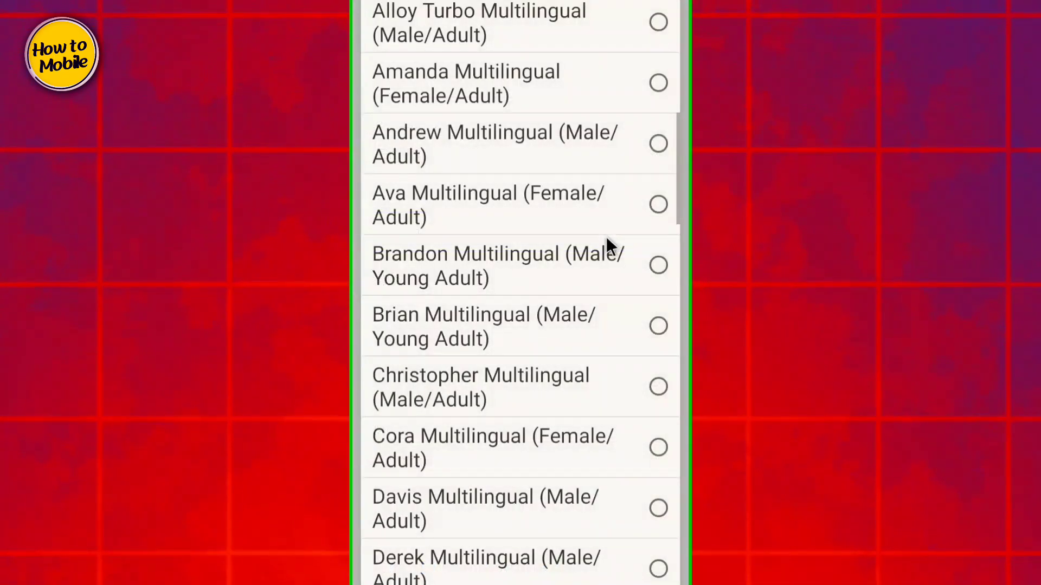
scroll(597, 241, down, 5)
scroll(593, 242, down, 10)
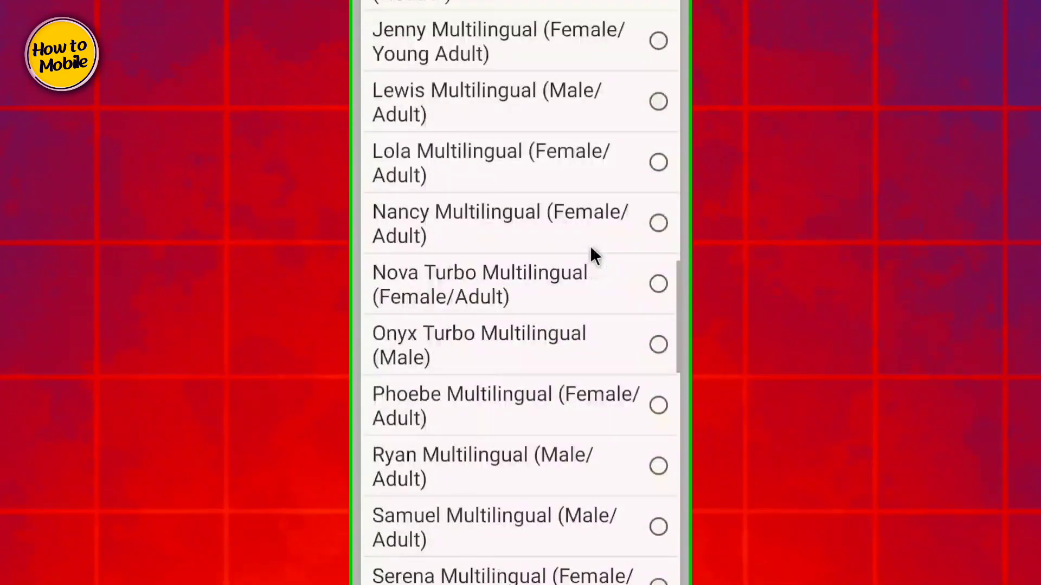
click(574, 244)
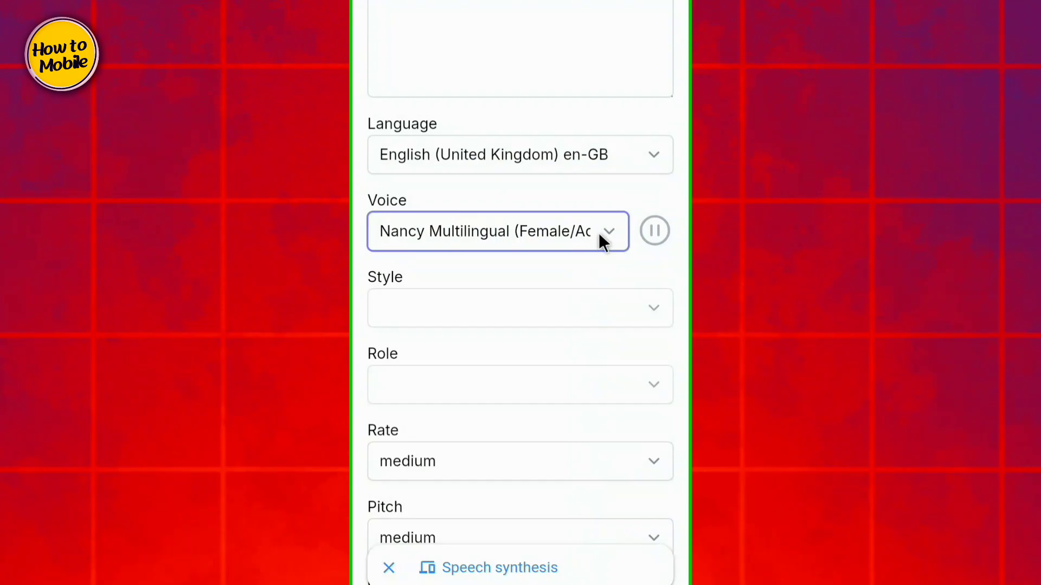
click(623, 239)
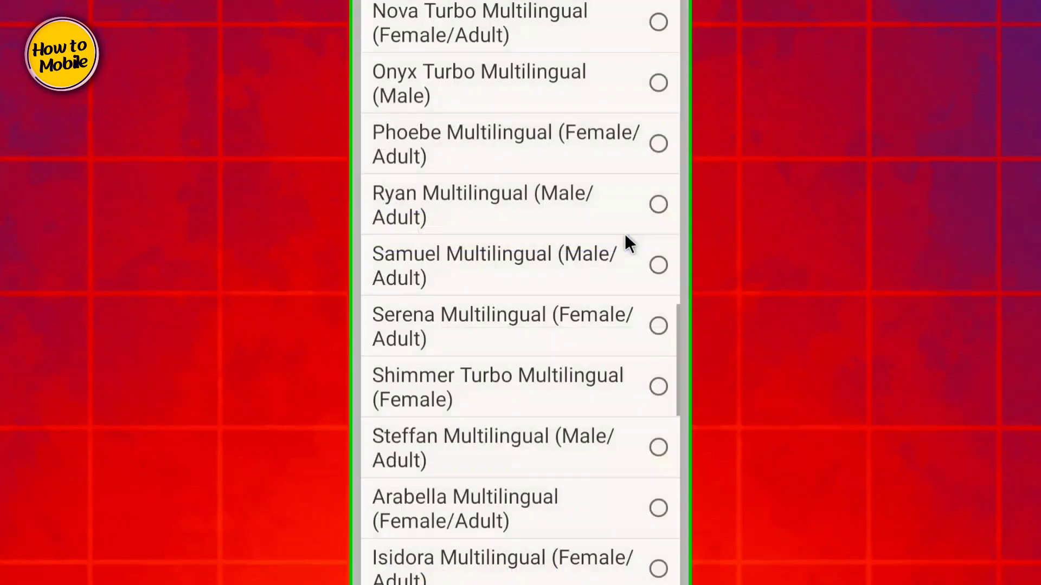
scroll(624, 239, down, 10)
scroll(623, 242, down, 2)
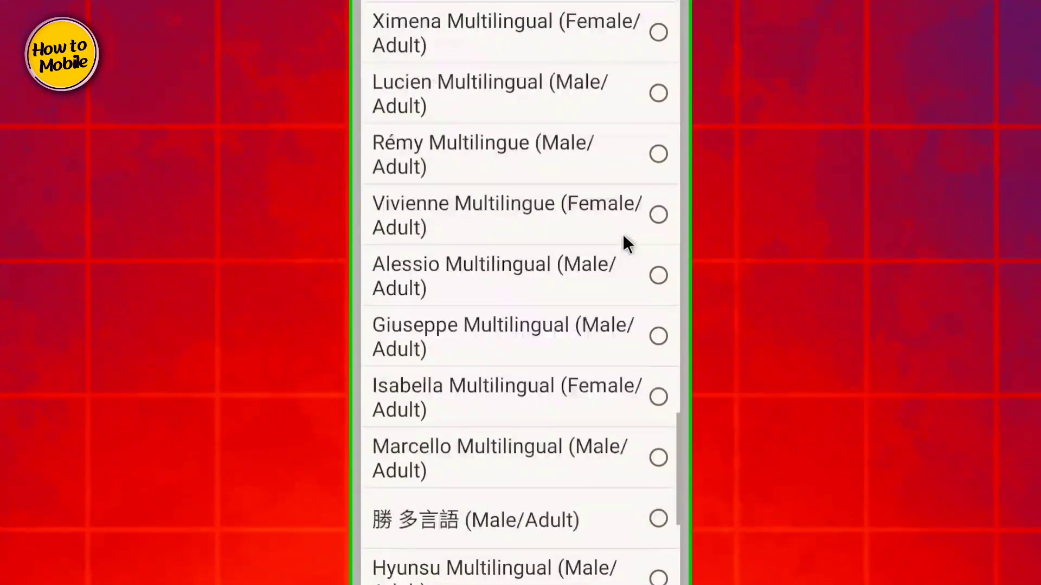
click(595, 239)
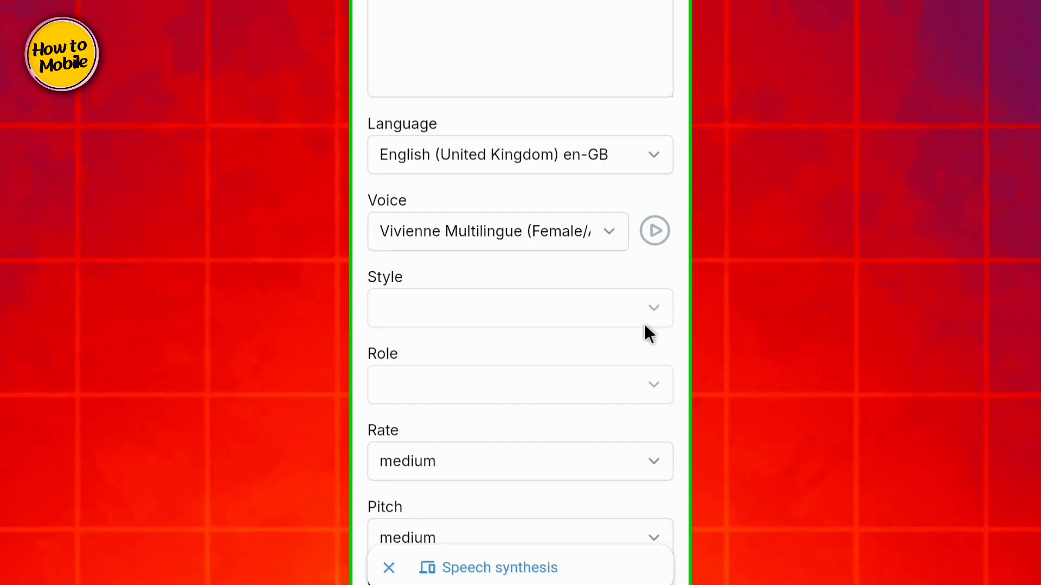
scroll(625, 390, down, 1)
scroll(628, 394, down, 3)
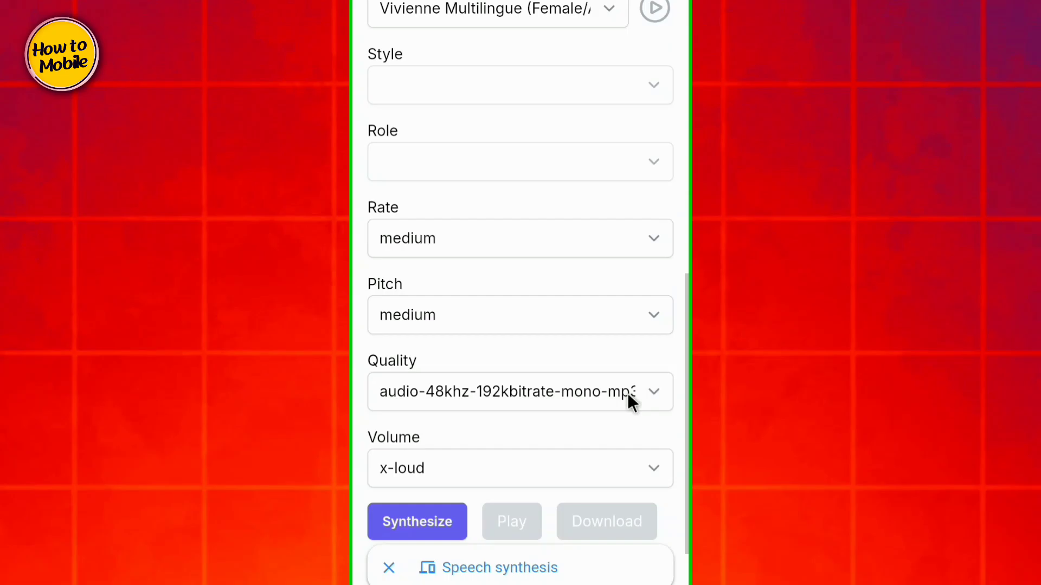
click(660, 212)
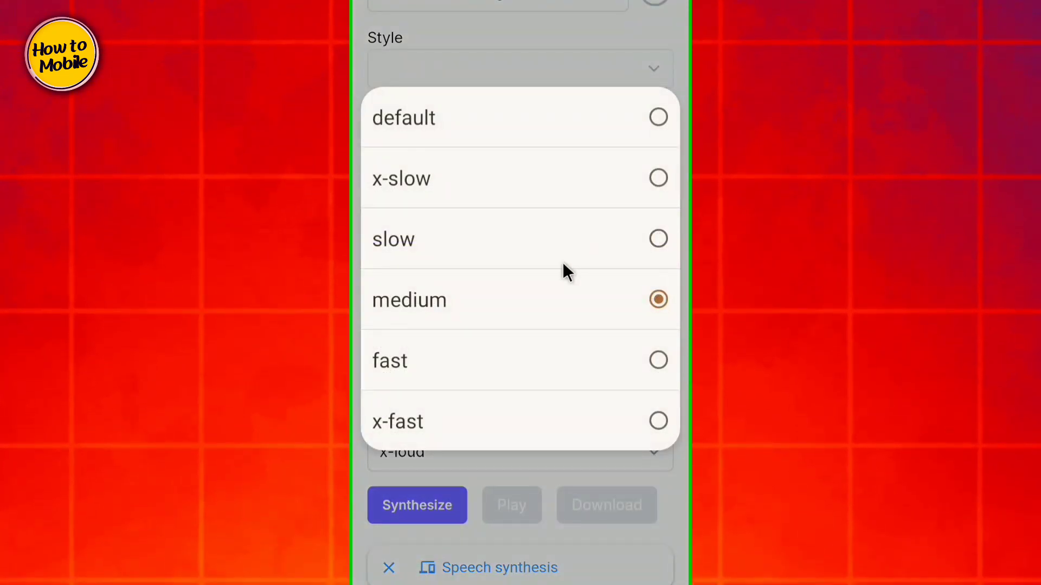
click(564, 278)
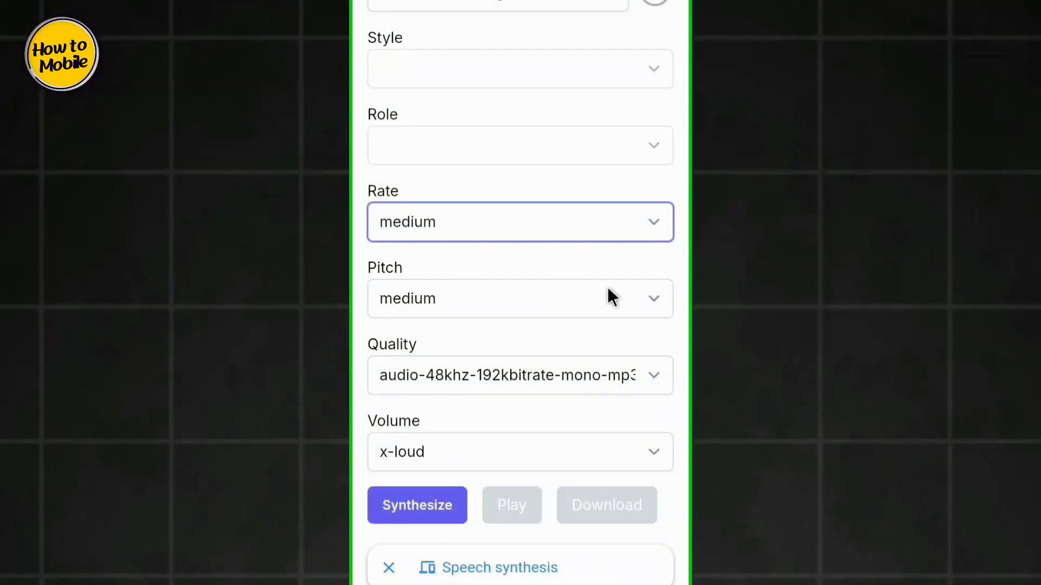
click(608, 297)
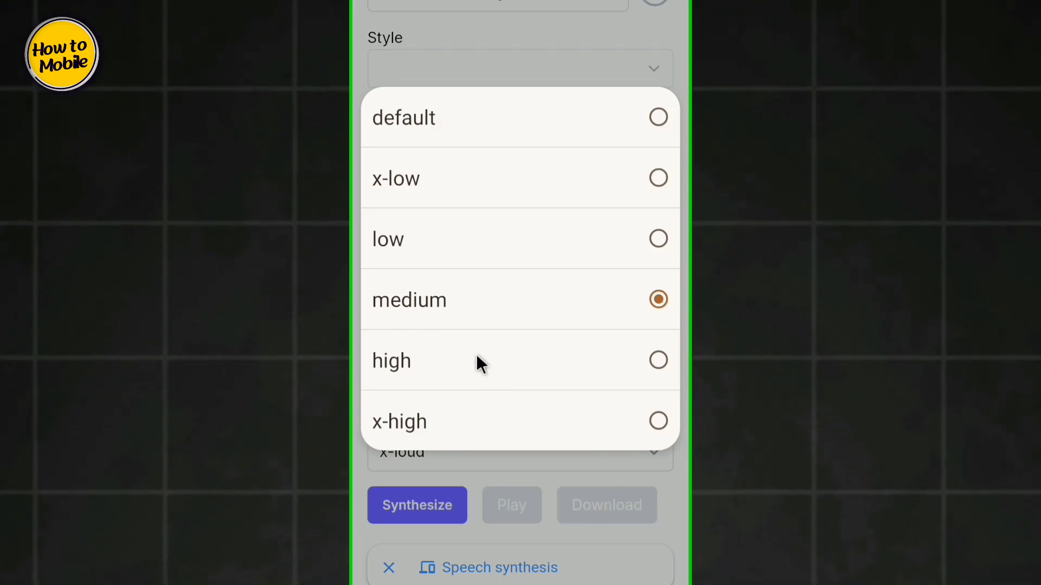
click(508, 300)
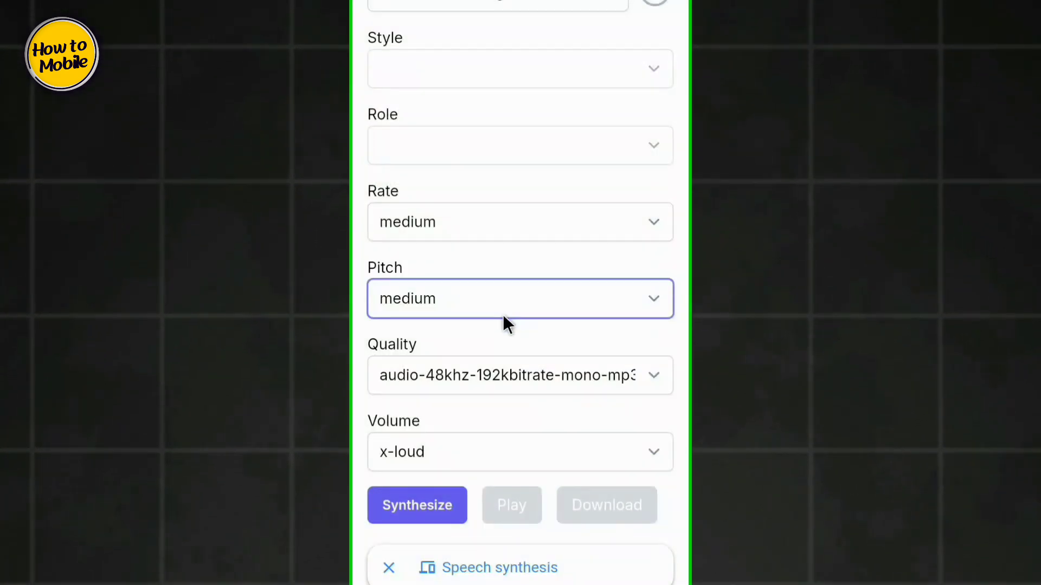
click(537, 378)
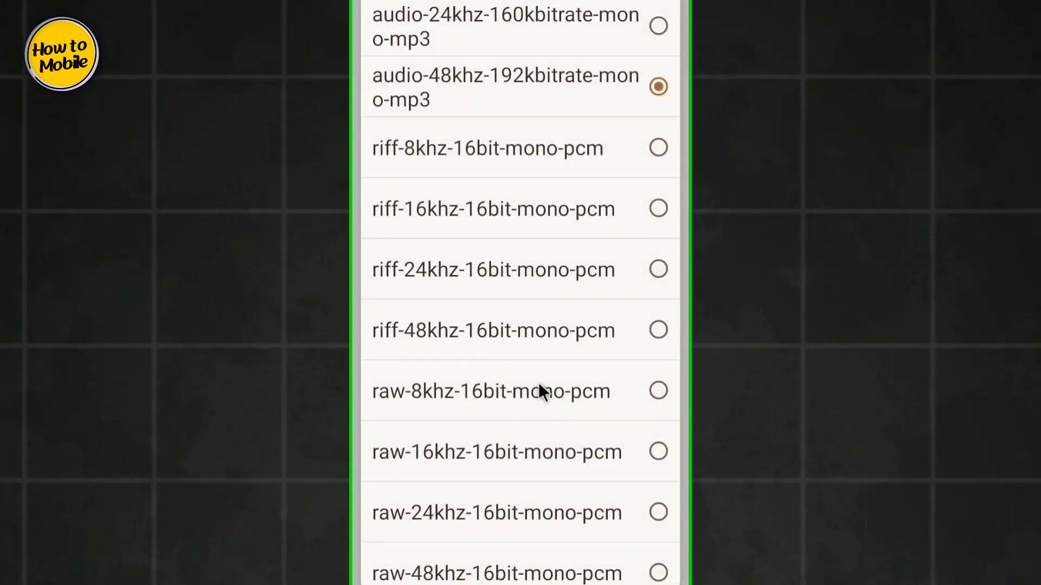
click(564, 93)
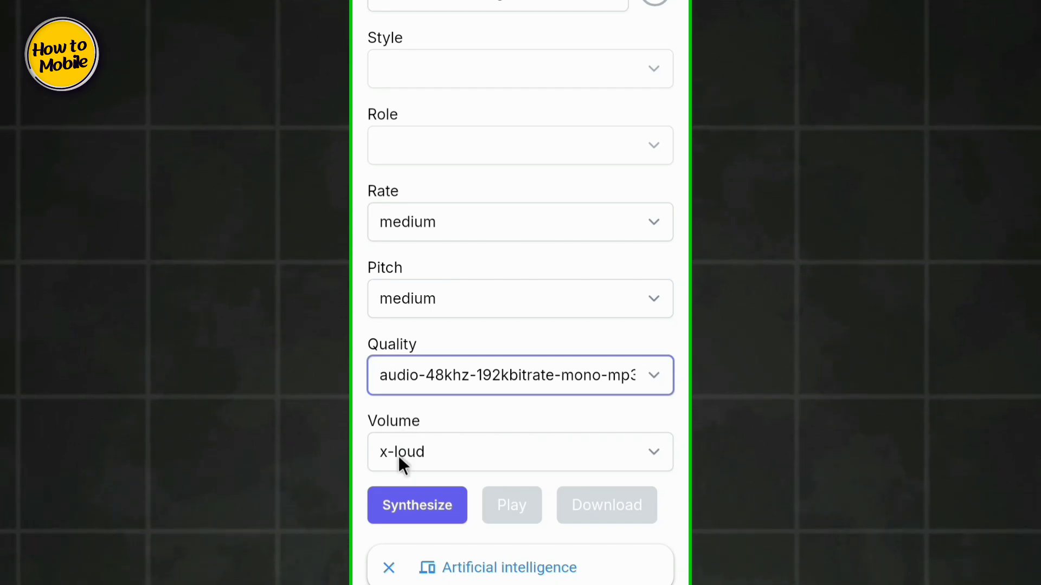
Synthesize the promo paragraph into speech and play back the generated audio.
click(409, 496)
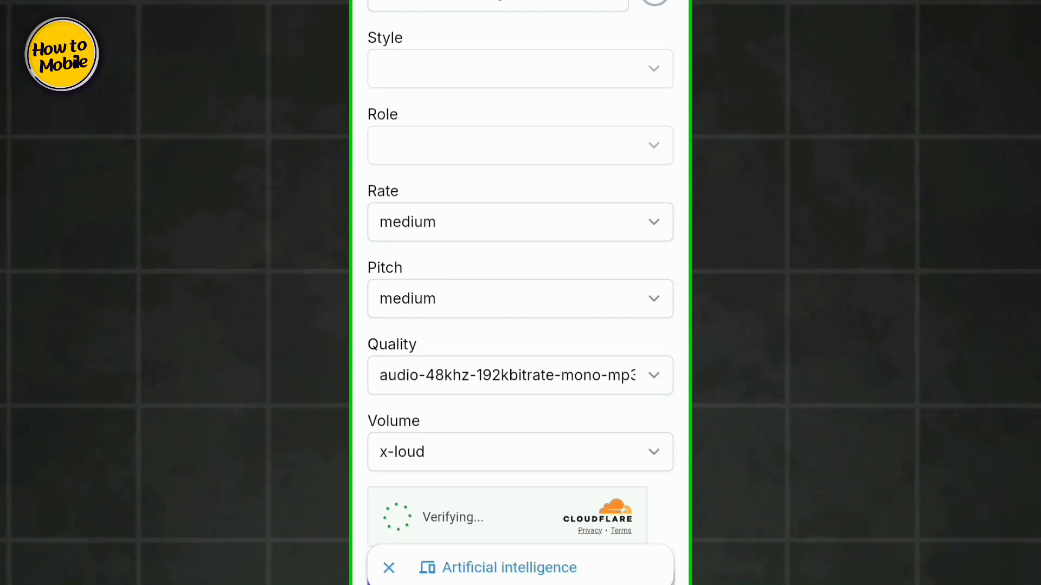
scroll(507, 462, down, 2)
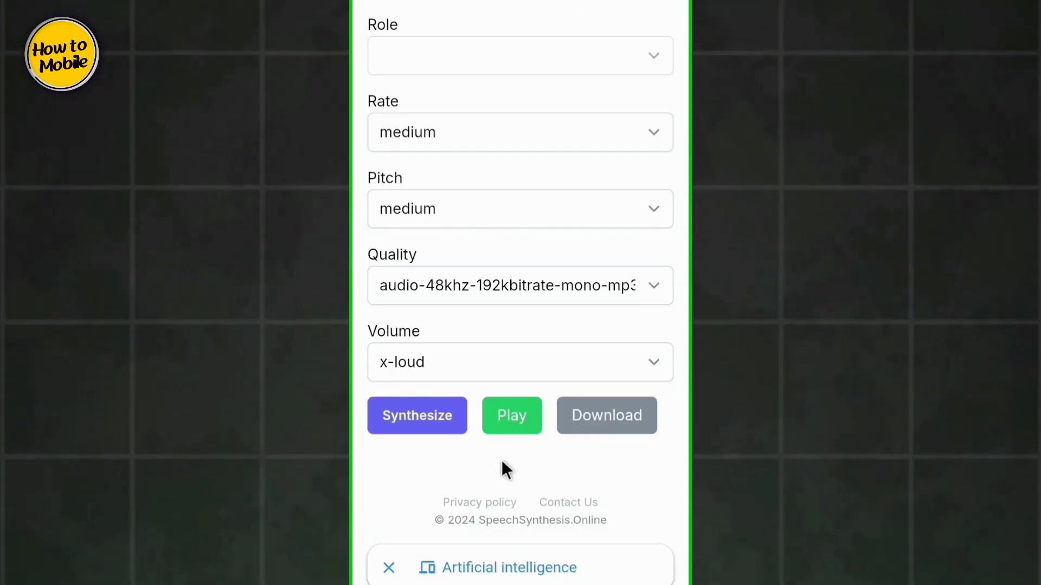
click(523, 420)
scroll(515, 423, up, 10)
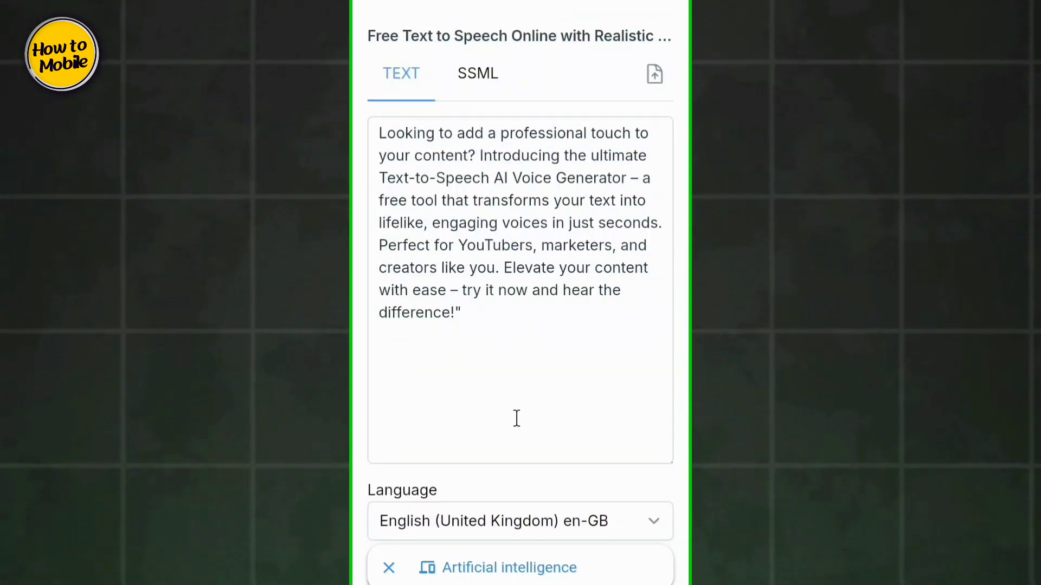
scroll(515, 418, down, 6)
scroll(512, 417, down, 6)
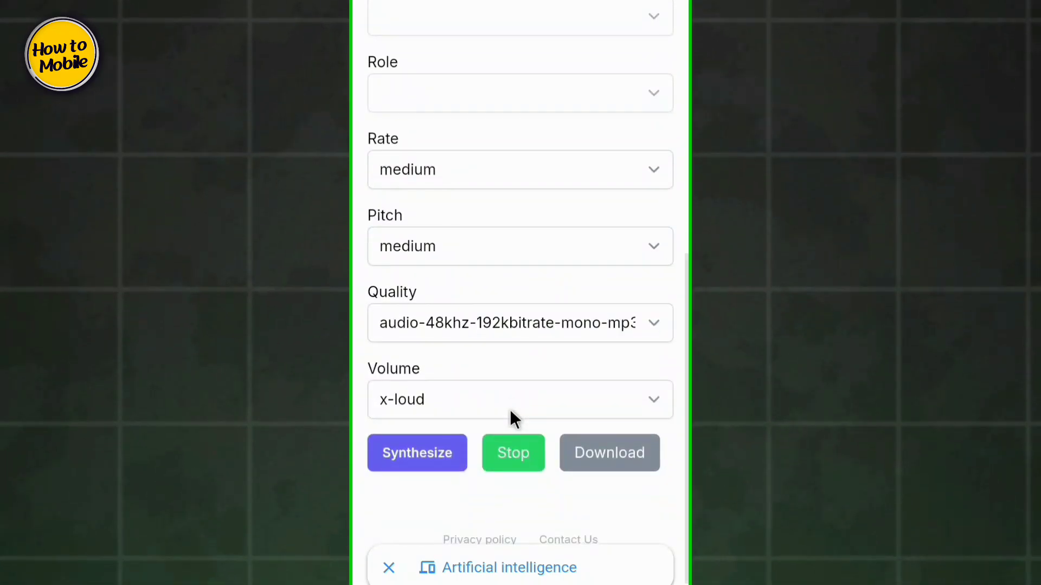
scroll(513, 418, up, 6)
scroll(512, 415, up, 5)
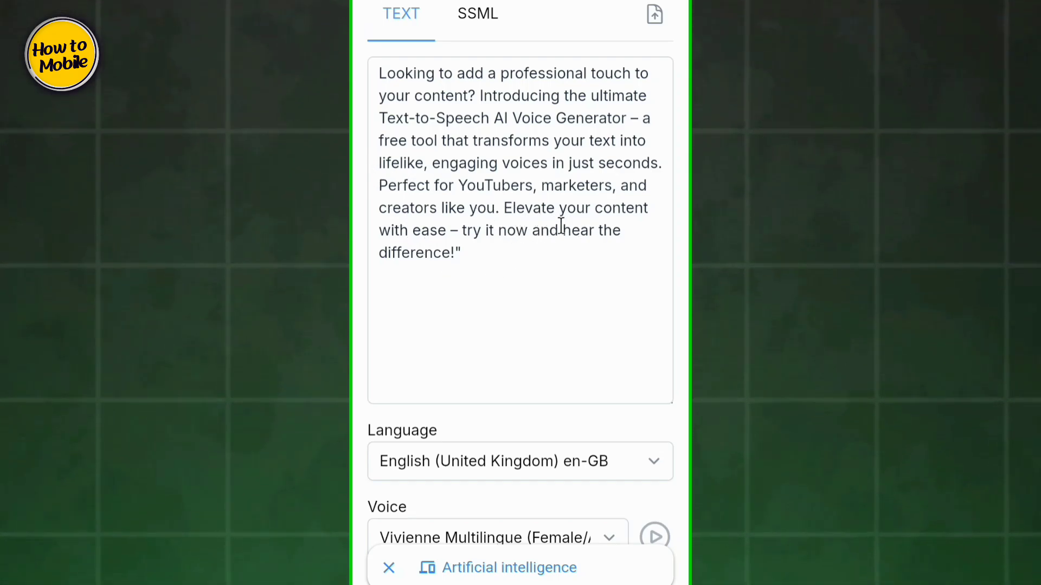
scroll(513, 250, down, 10)
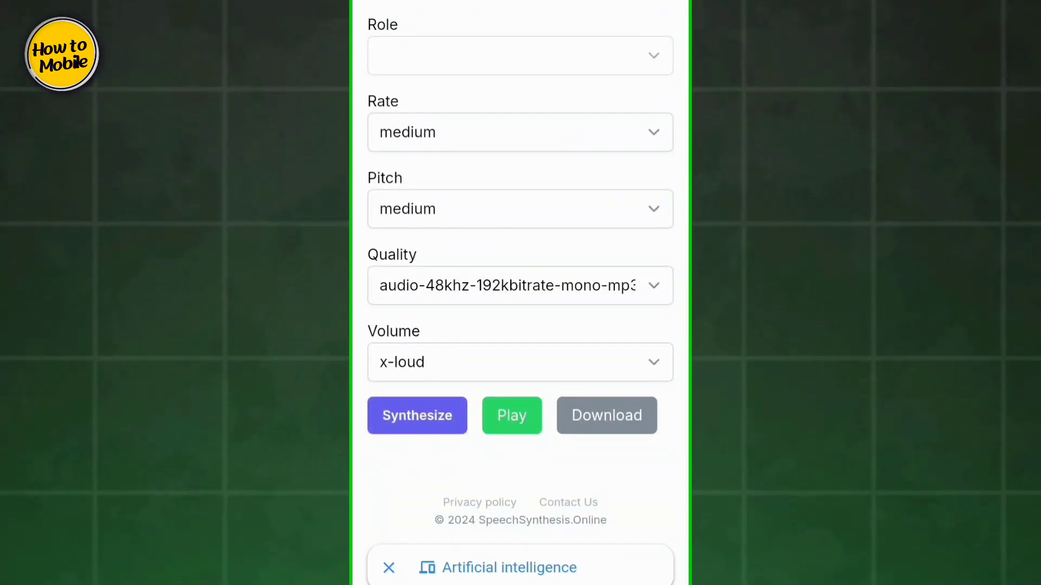
Download the synthesized speech as a 477 KB MP3 audio file.
click(603, 433)
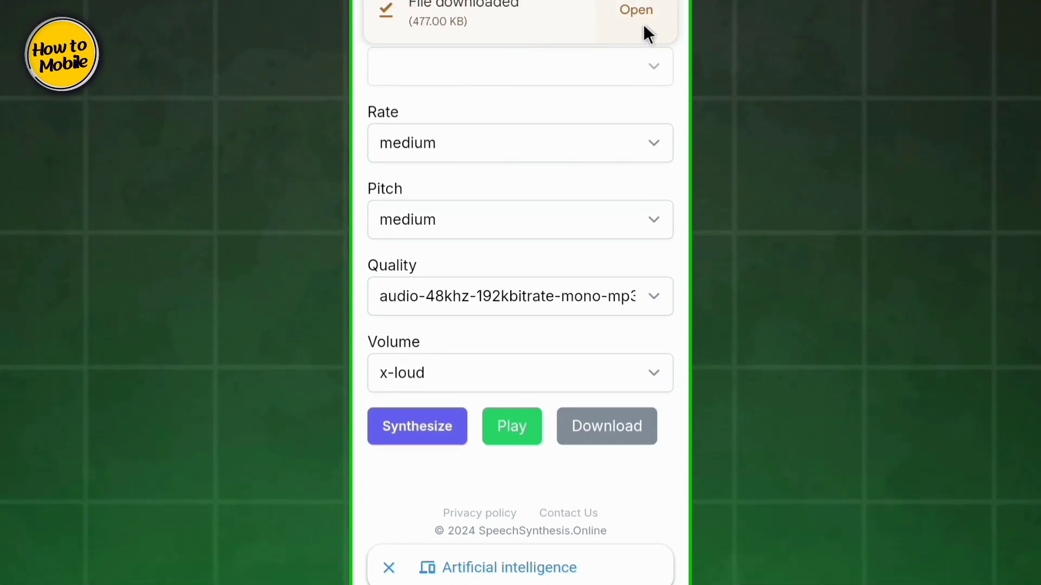
scroll(528, 241, up, 8)
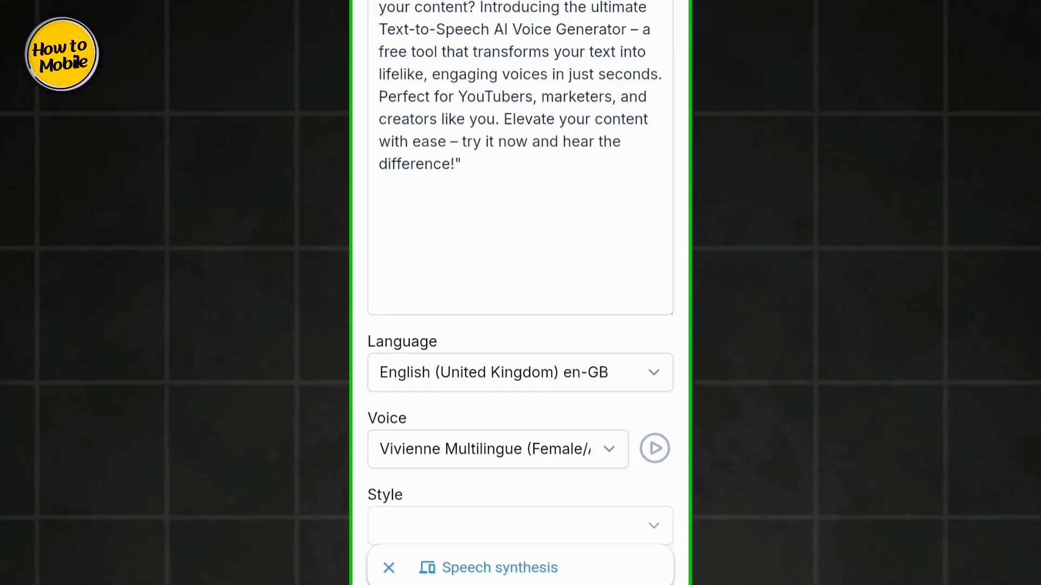
Select Punjabi (India) pa-IN as the language with the male voice ਉਜਸ (Male).
click(520, 372)
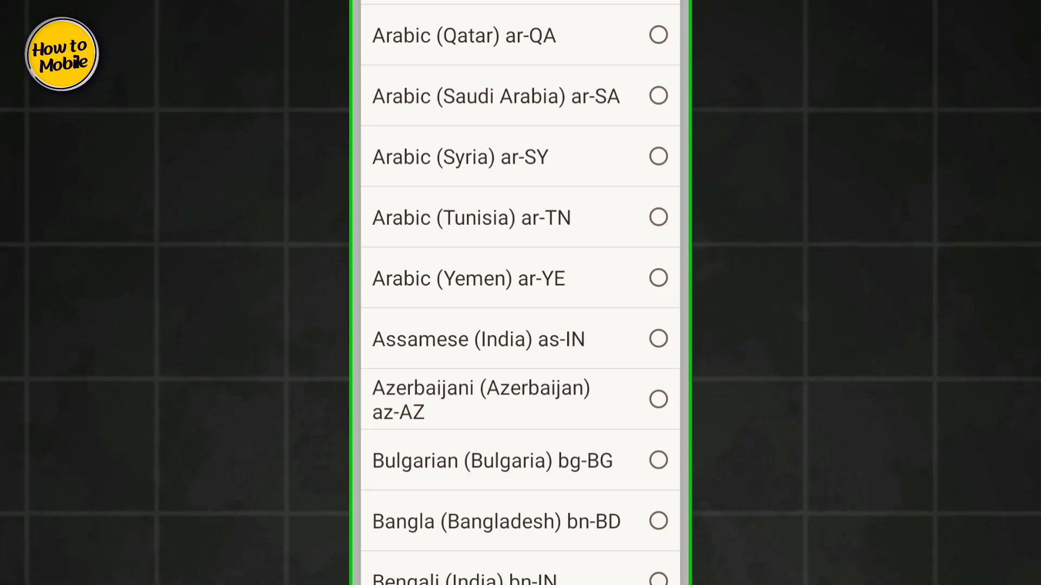
scroll(496, 81, down, 20)
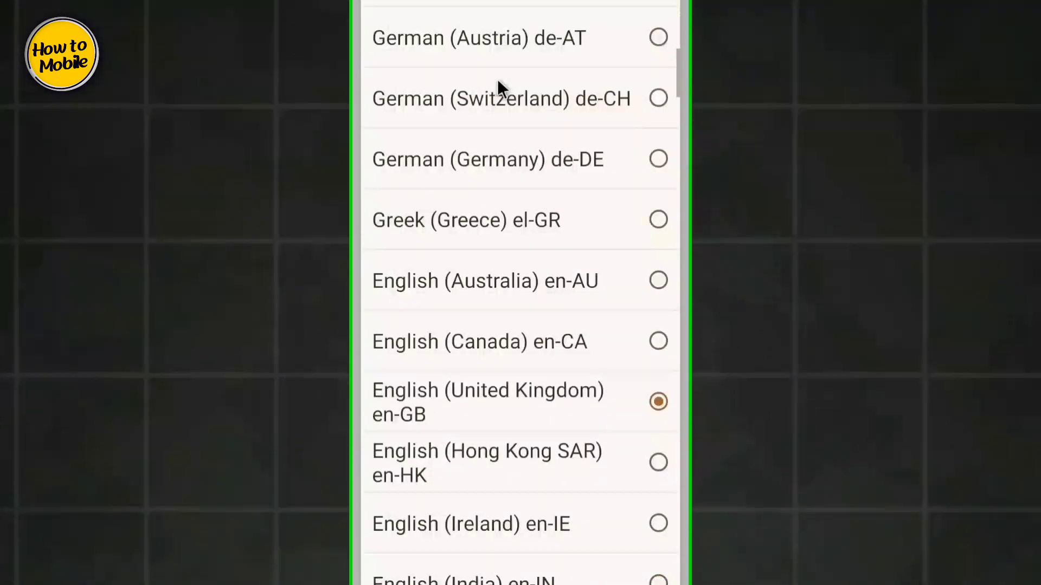
scroll(510, 97, down, 10)
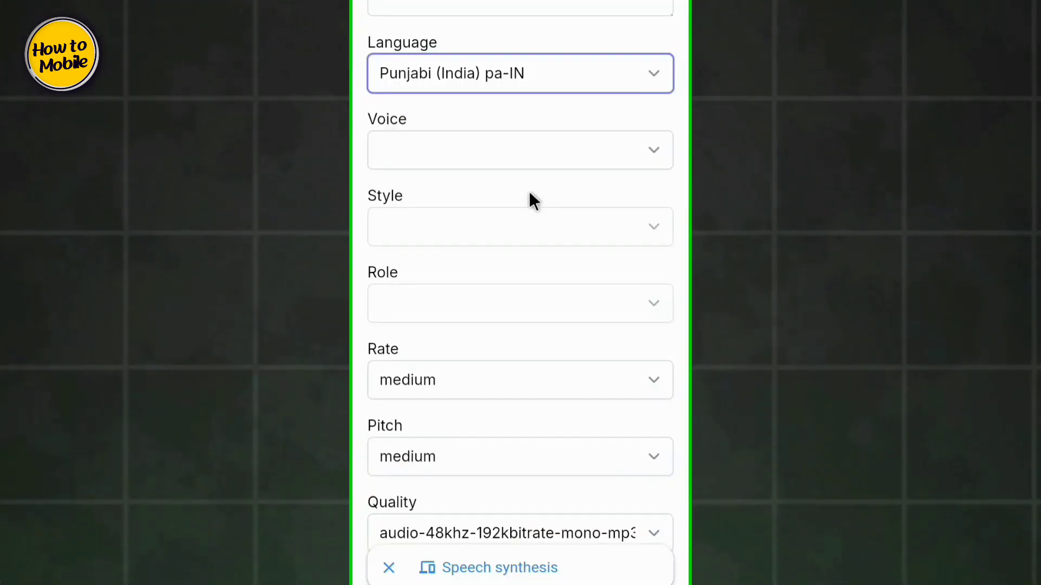
click(645, 157)
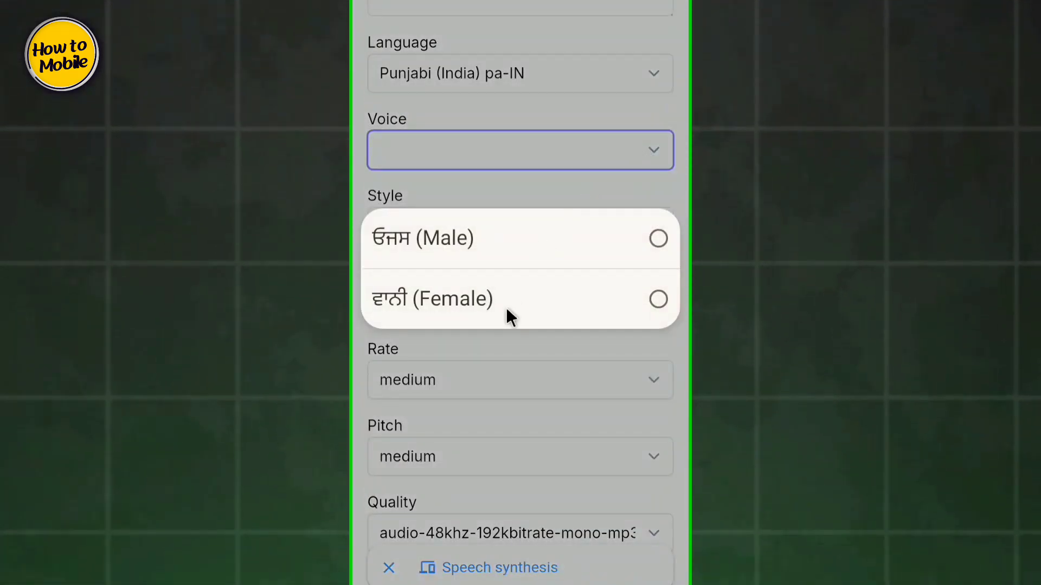
click(505, 240)
scroll(512, 200, down, 5)
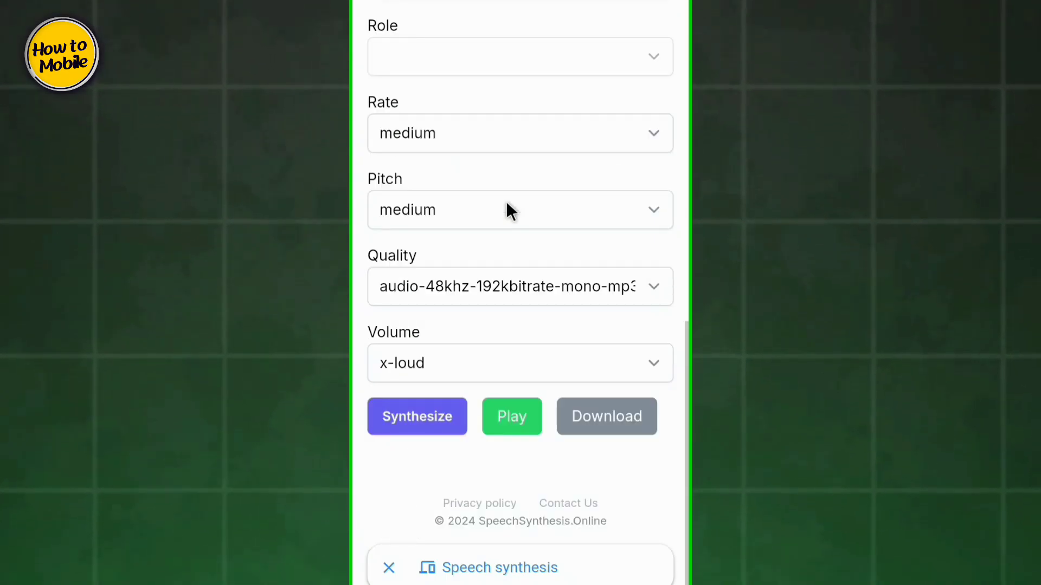
scroll(505, 200, up, 9)
scroll(507, 204, up, 5)
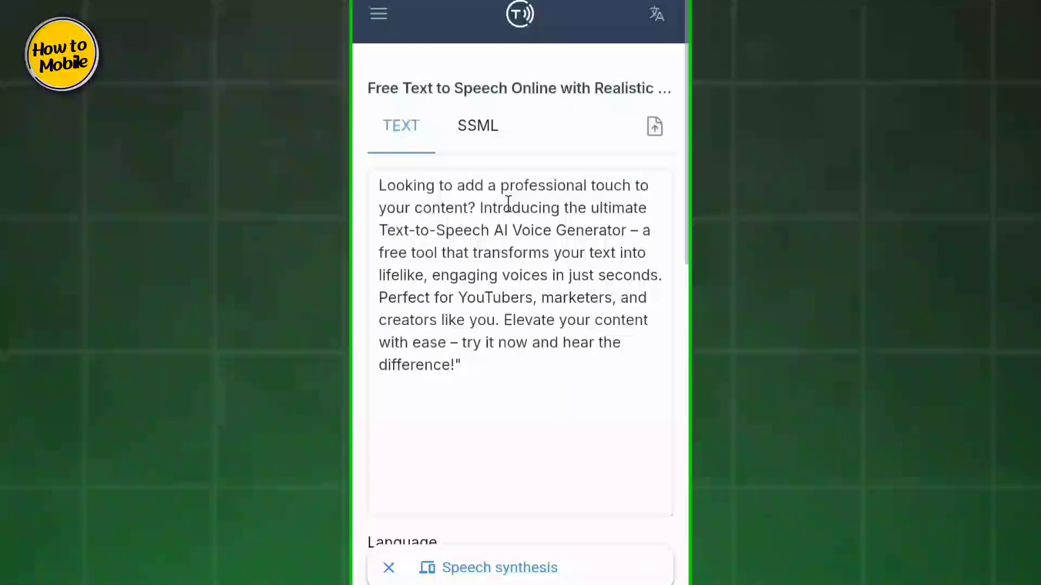
scroll(508, 203, down, 5)
scroll(509, 206, down, 8)
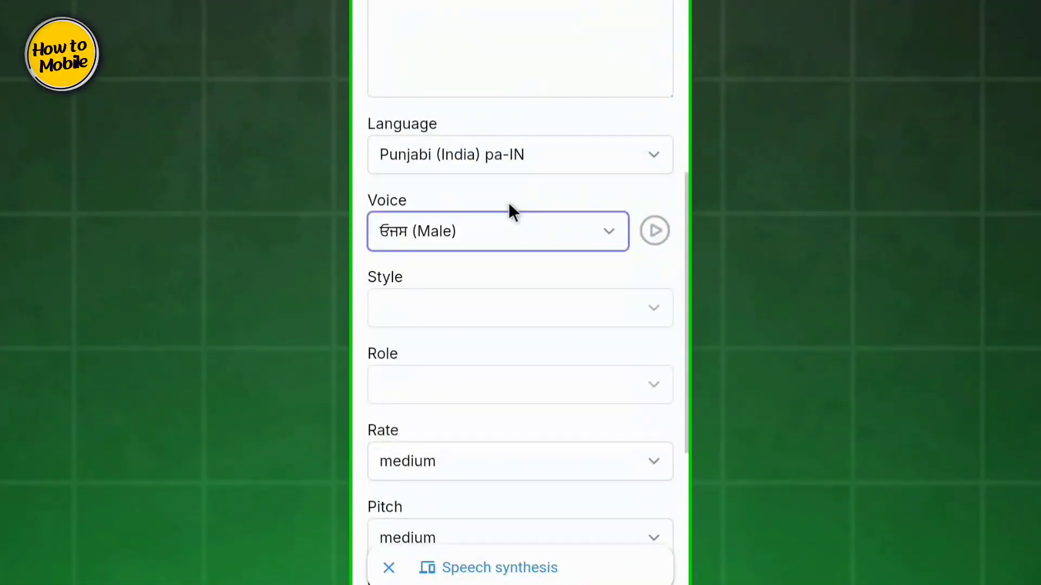